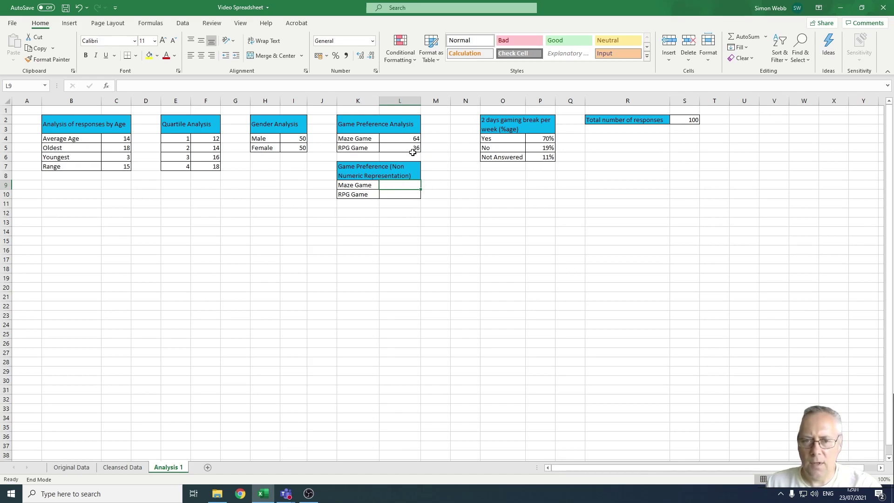
Step: Review the count formulas in L4 and L5, then start a REPT formula in L9
left_click(394, 137)
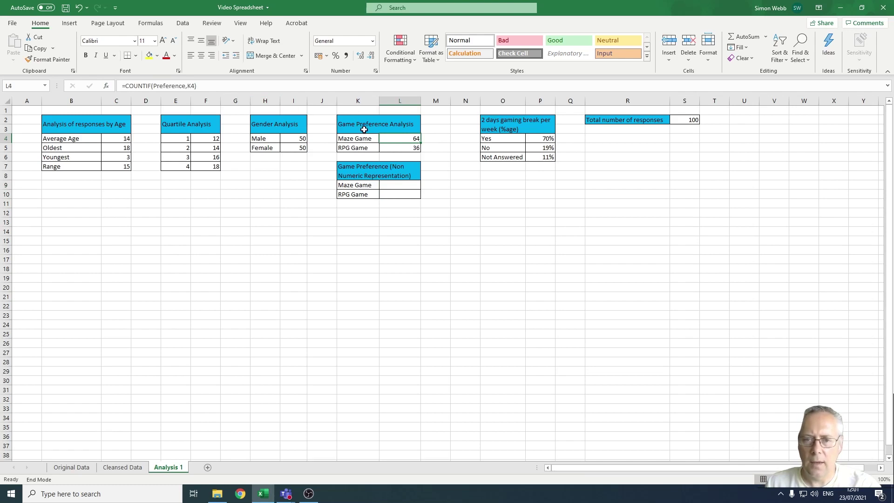
left_click(395, 146)
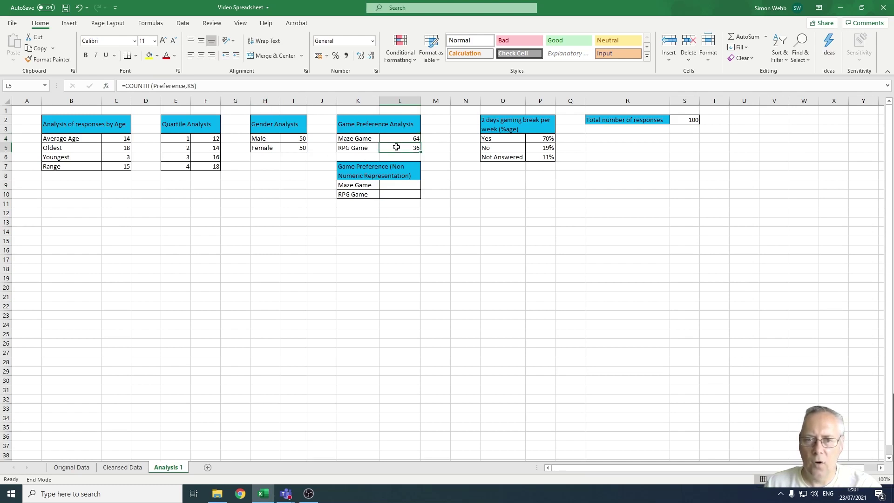
left_click(400, 186)
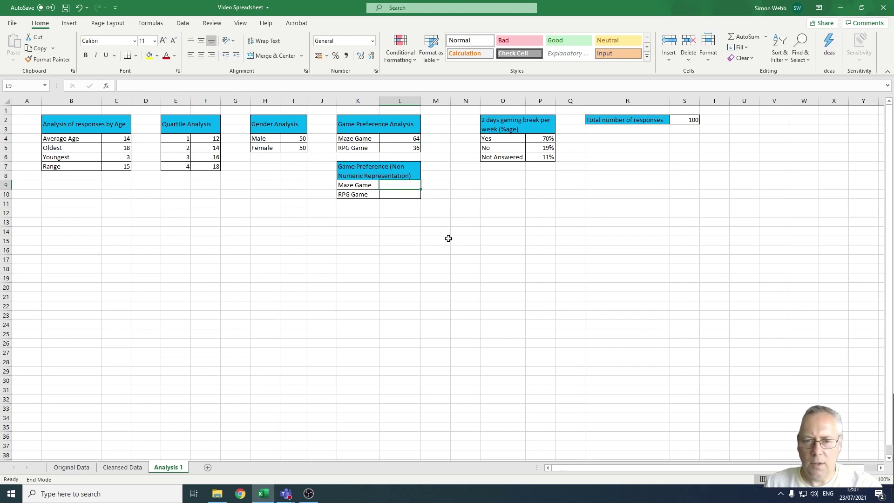
type("=")
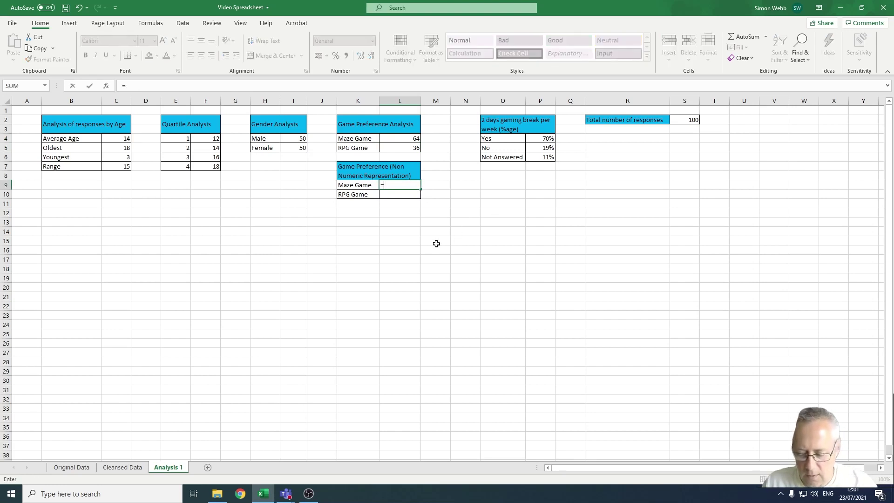
type("rre")
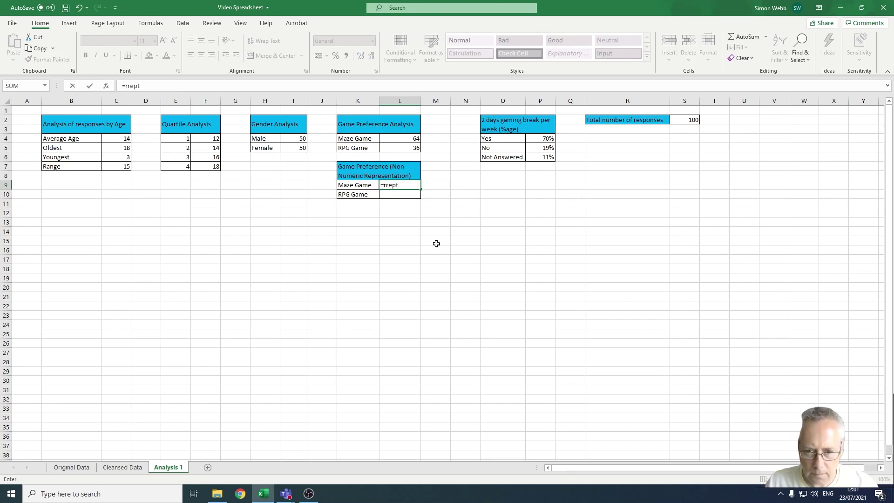
type("pt")
key("BackSpace")
key("BackSpace")
key("BackSpace")
key("BackSpace")
key("BackSpace")
type("rpt")
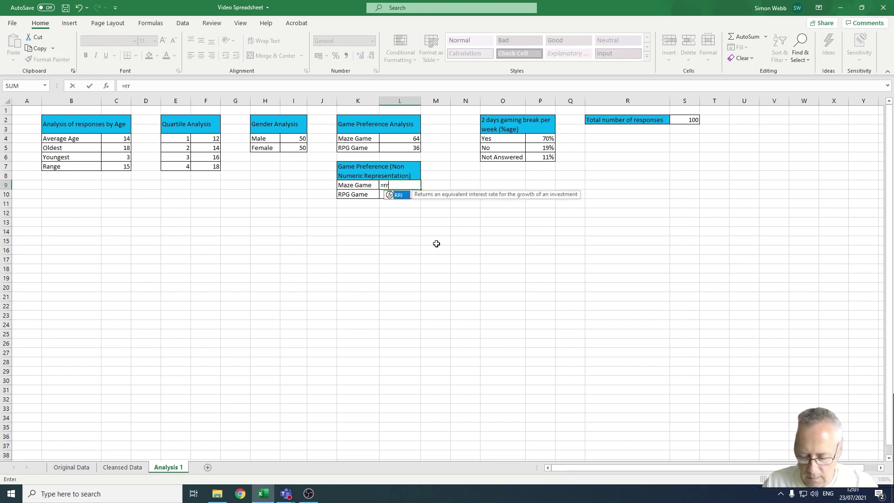
key("BackSpace")
key("BackSpace")
key("BackSpace")
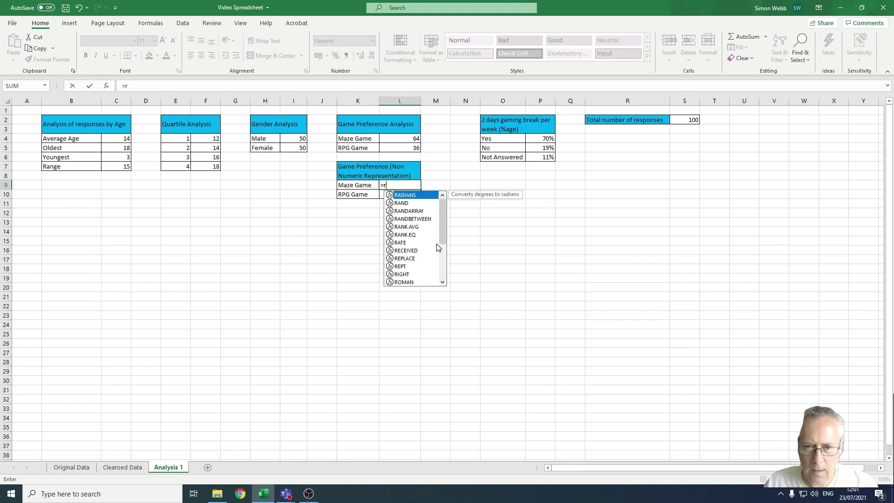
type("e")
key("Down")
key("Down")
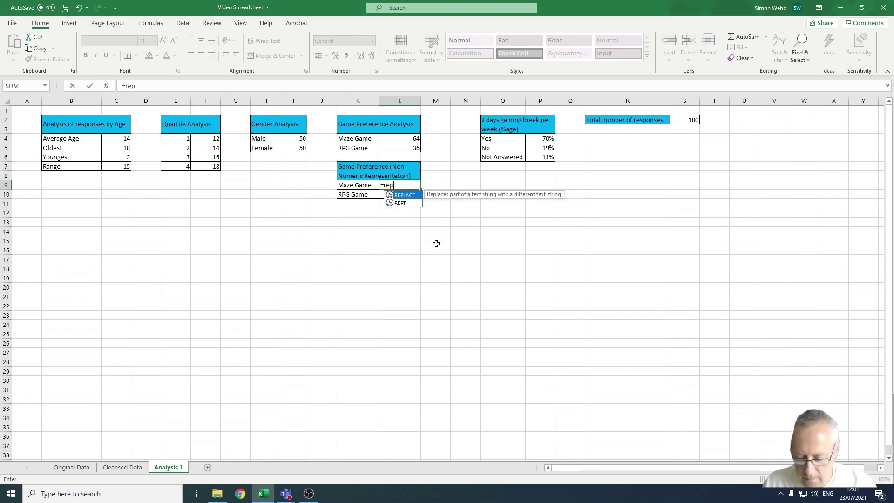
key("Tab")
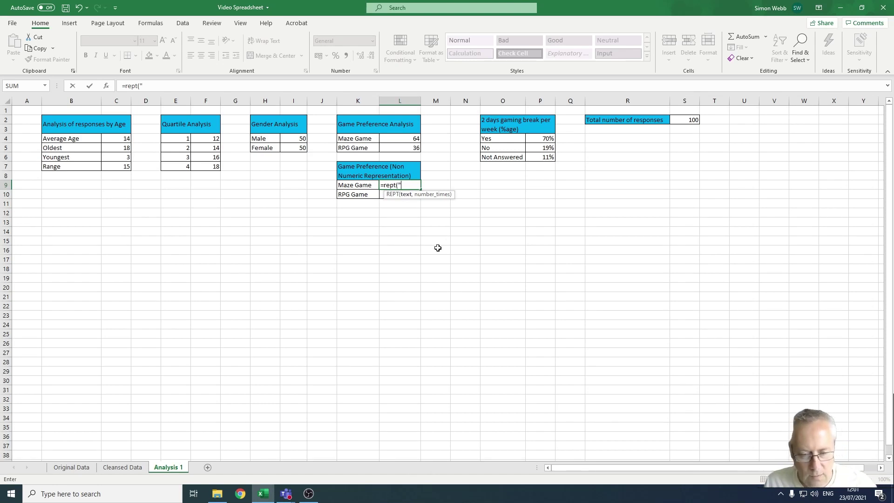
Step: Complete L9 as =REPT("*",L4) to show the Maze Game count as asterisks
type("*")
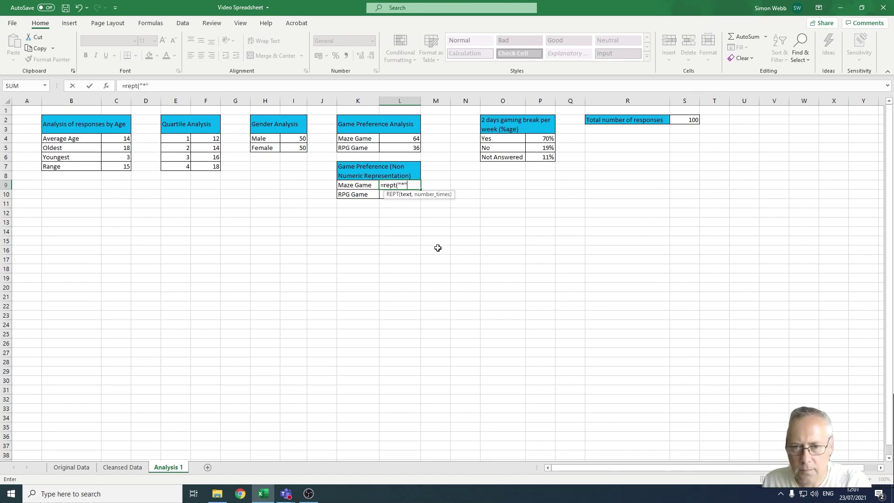
type("\",")
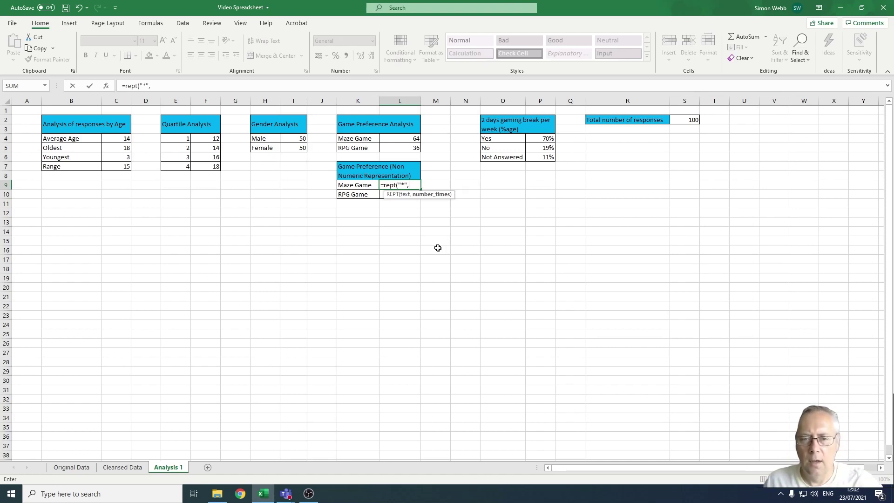
left_click(412, 140)
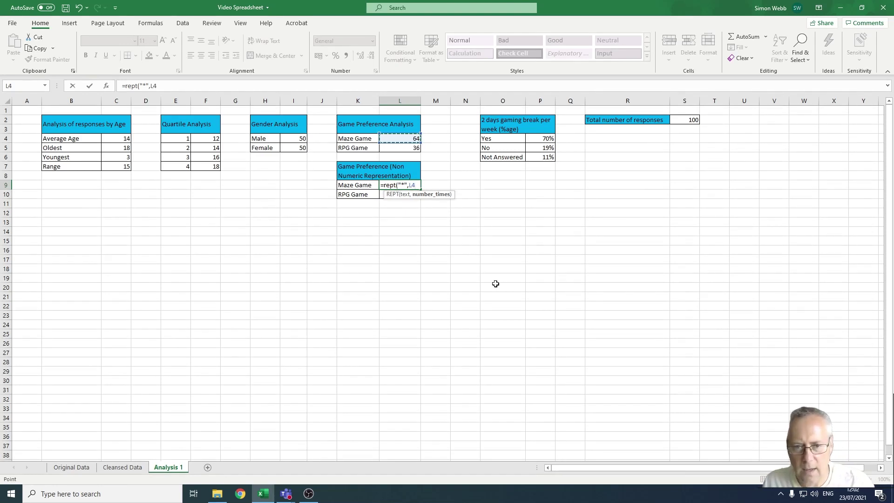
type(")")
key("Return")
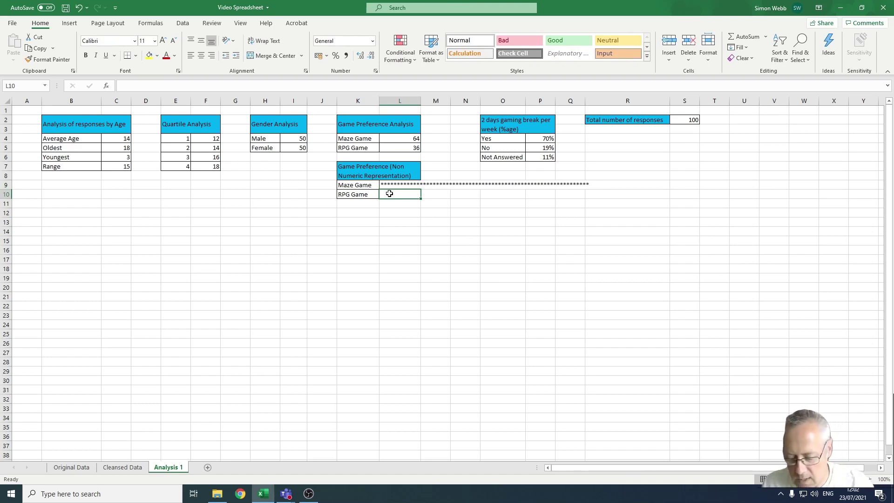
Step: Enter =REPT("*",L5) in L10 to show the RPG Game count as asterisks
type("=r")
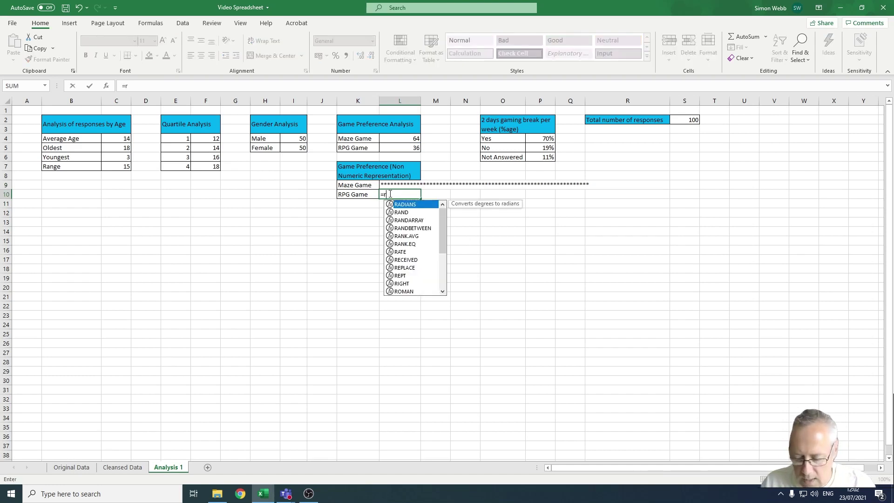
type("ept")
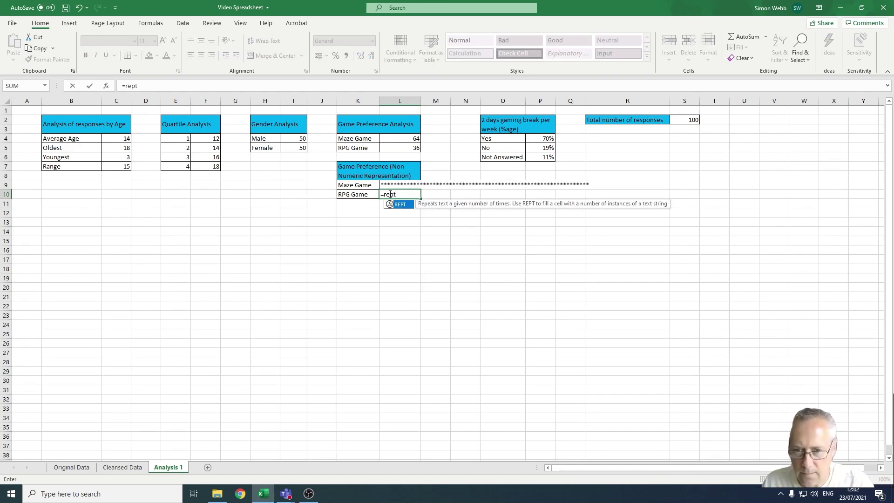
type("(")
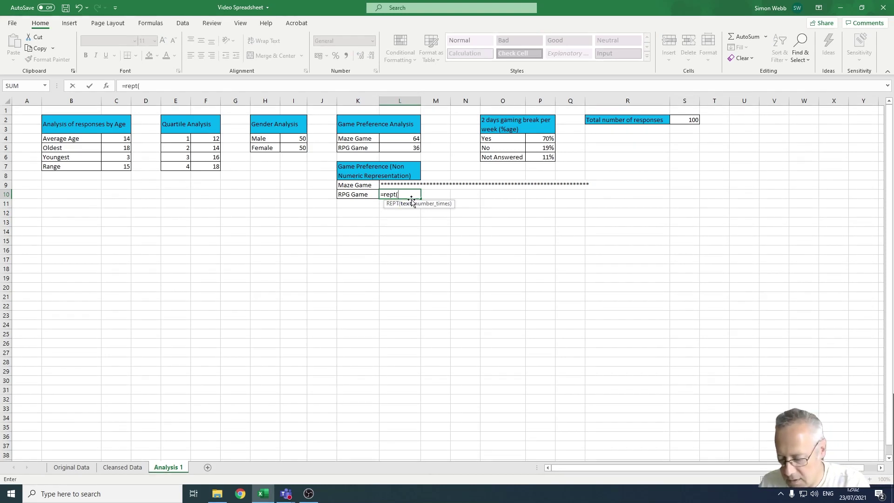
type("\"*")
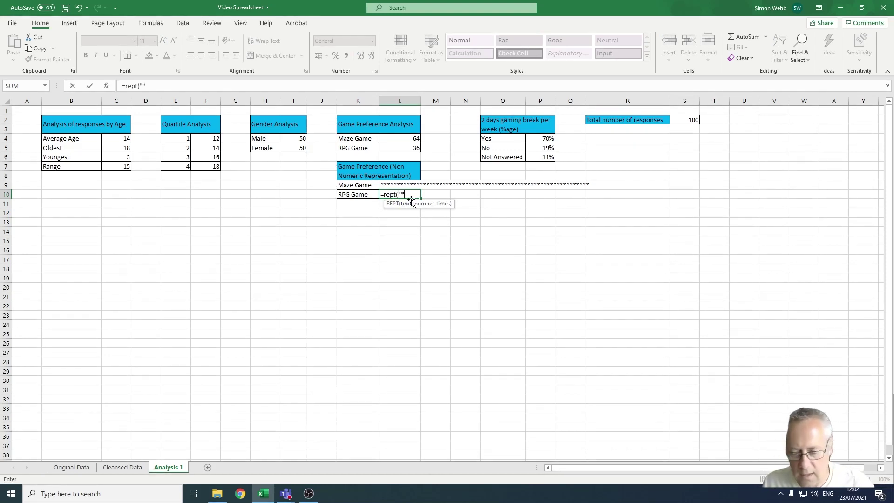
type("\",")
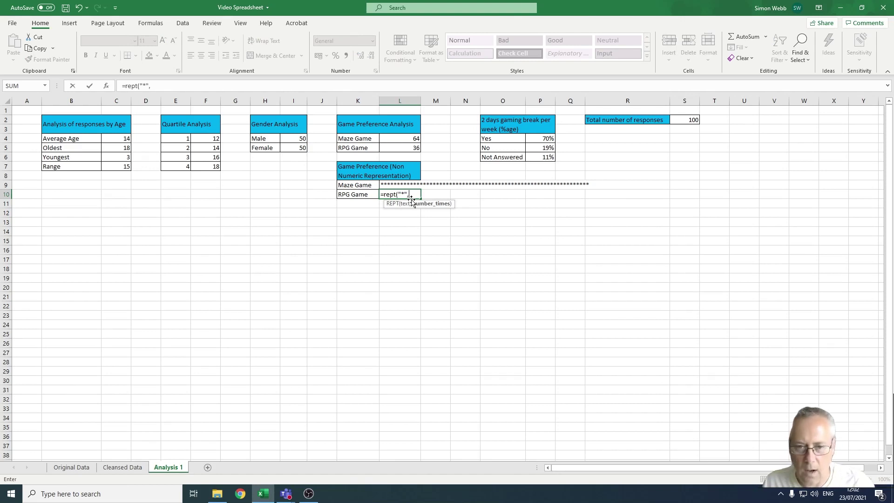
left_click(410, 147)
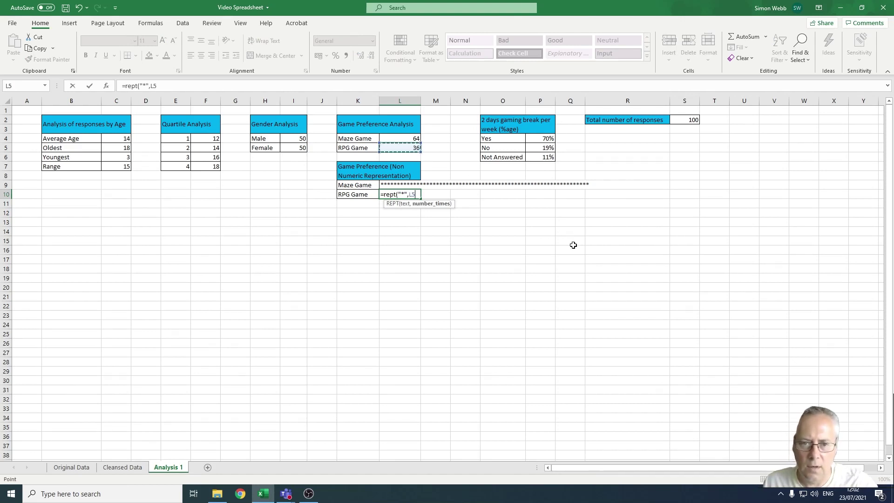
type(")")
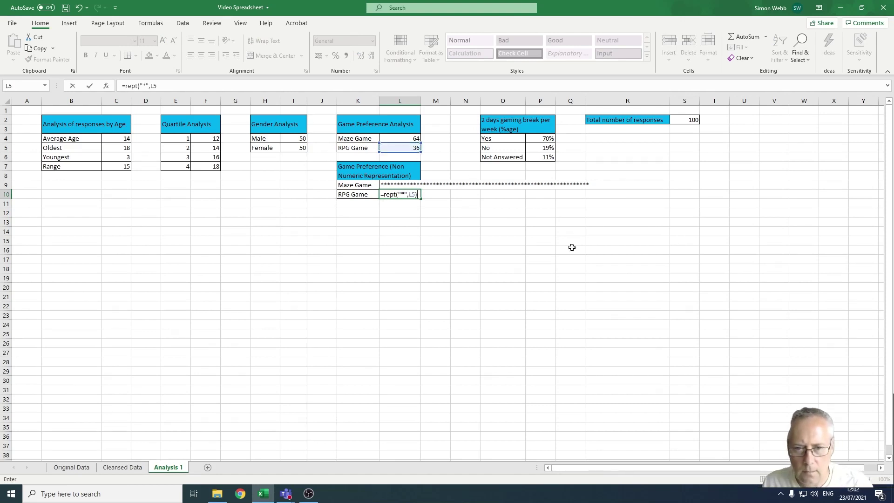
key("Return")
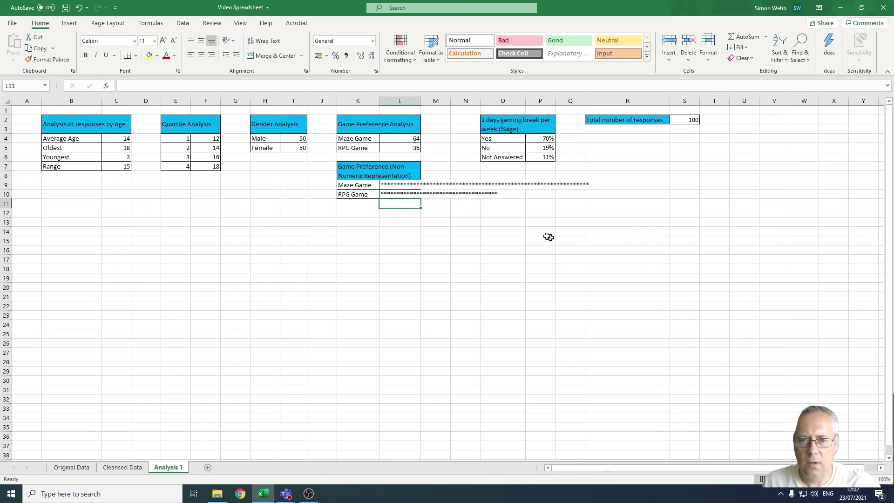
Step: Clear the asterisk formulas from L9 and L10 and recheck the L4 count formula
left_click(391, 185)
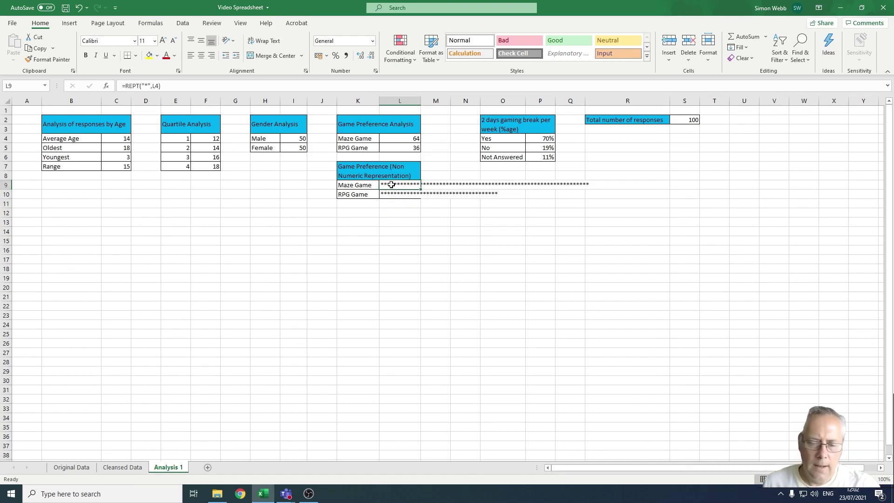
key("Delete")
left_click(391, 193)
key("Delete")
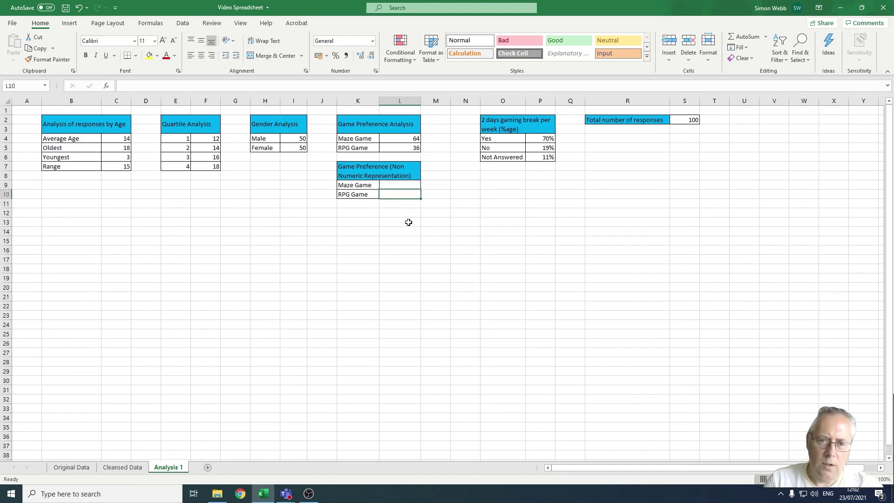
left_click(409, 223)
left_click(411, 139)
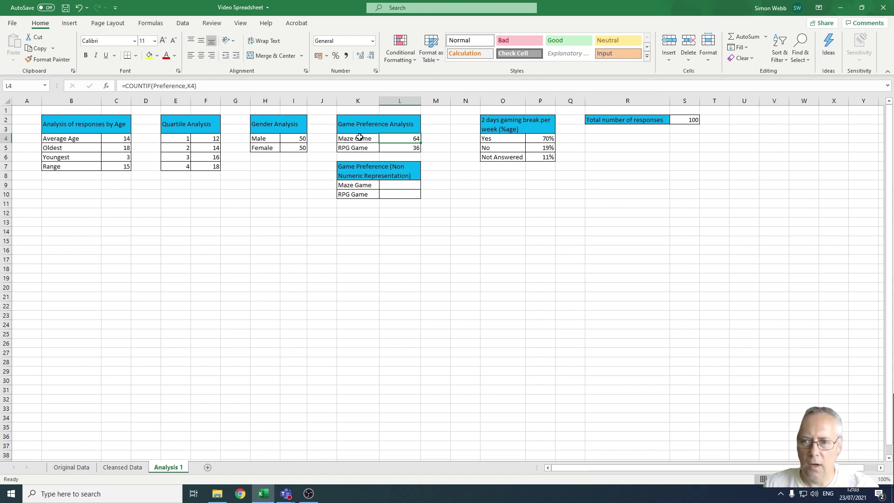
Step: Type =REPT("*",COUNTIF(Preference,K4)) into L9 using K4 as the criterion
left_click(397, 187)
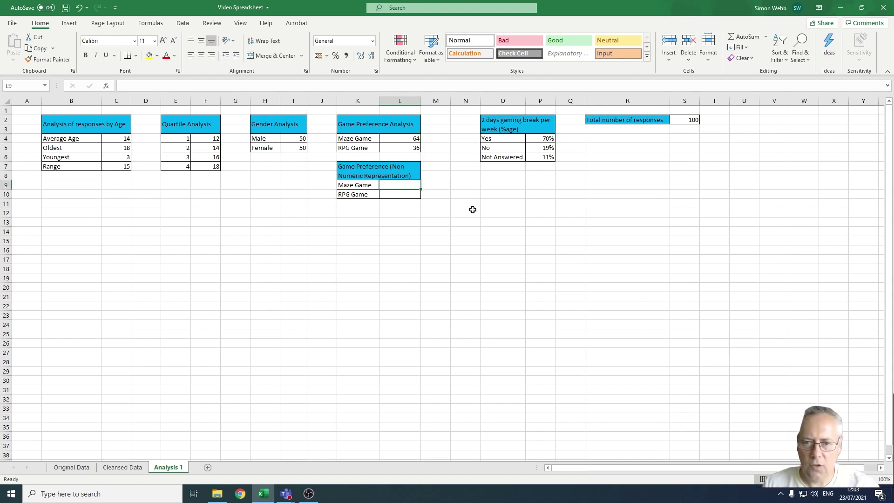
type("=")
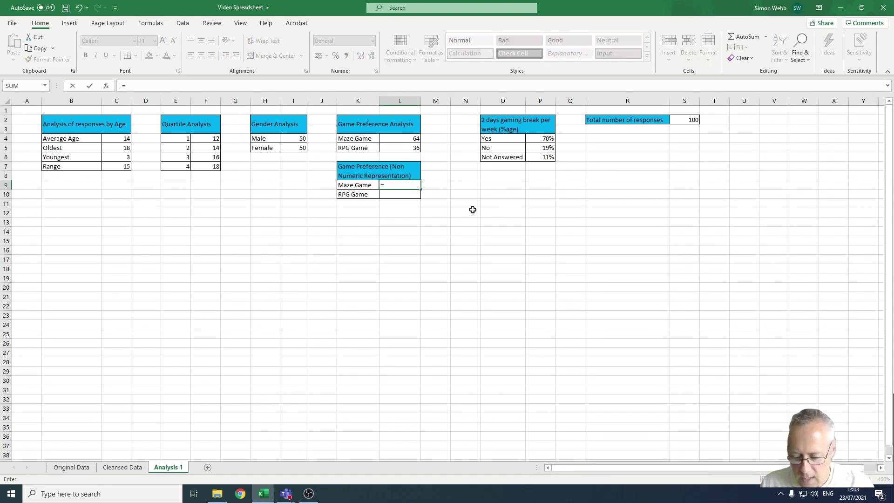
type("rept")
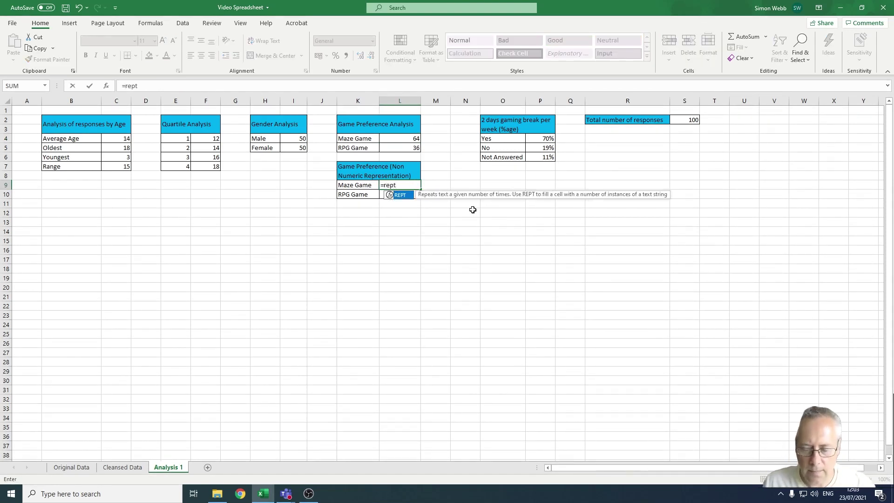
type("(")
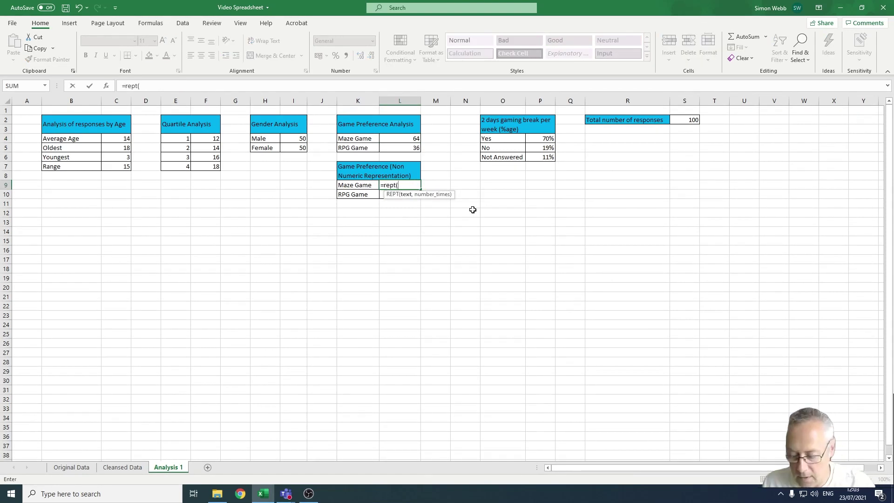
type("\"")
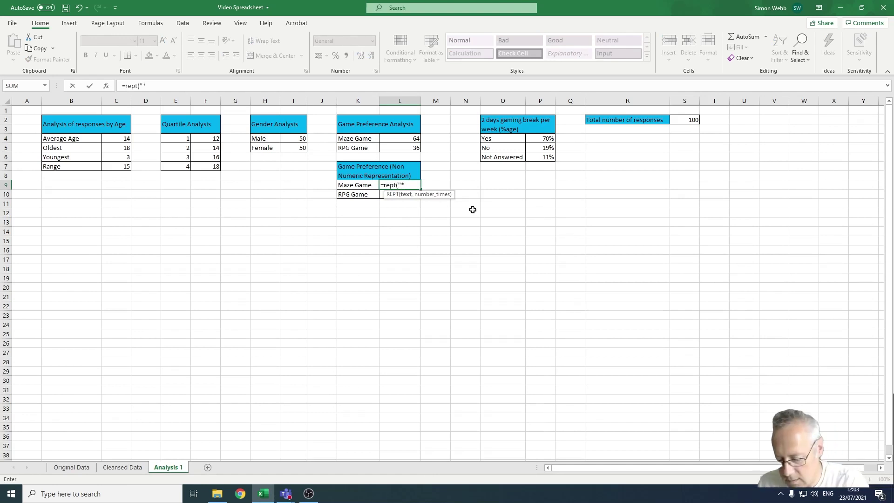
type("*\"")
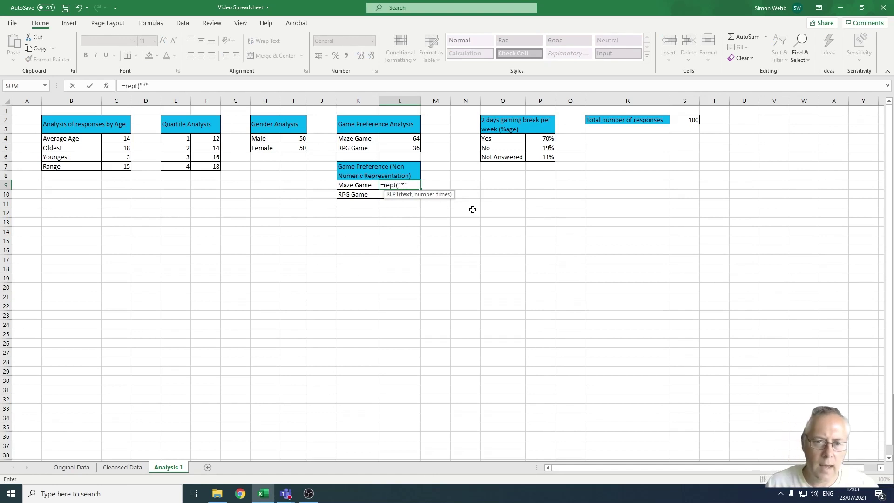
type(",")
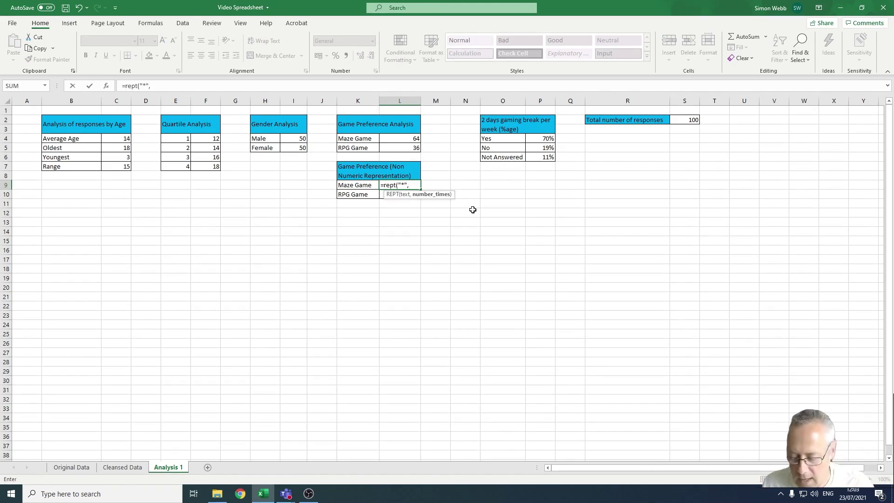
type("countif")
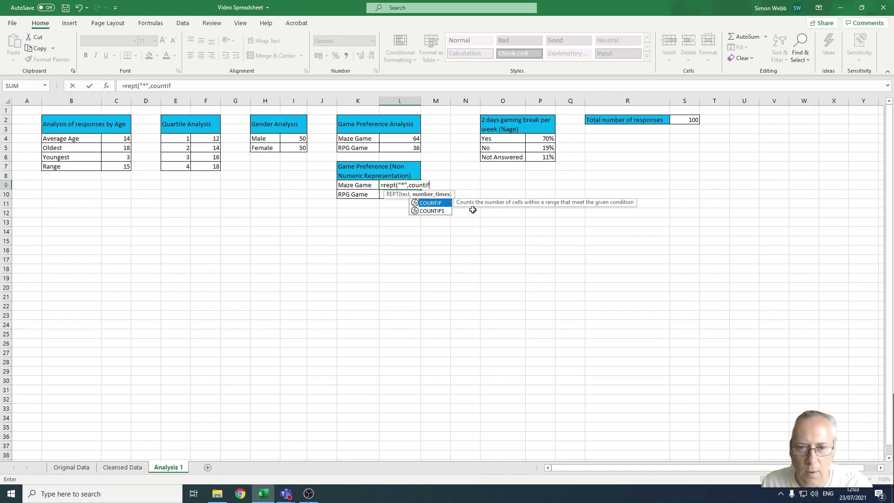
type("(")
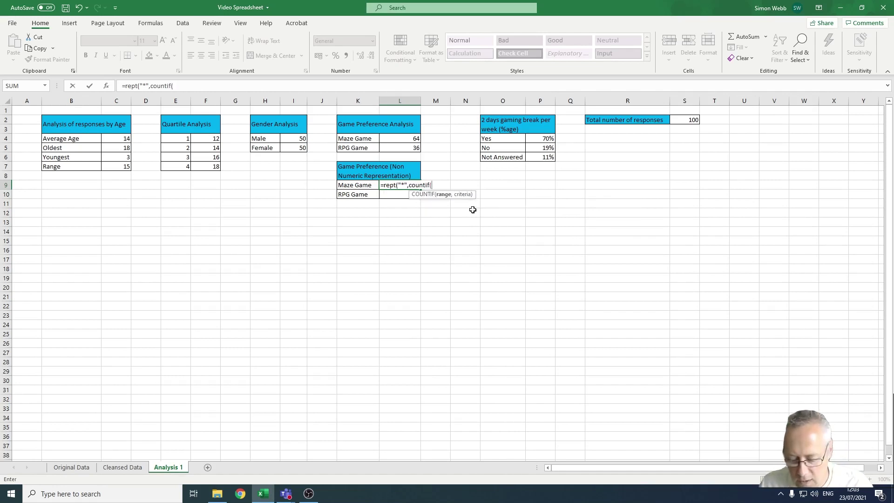
type("peferen")
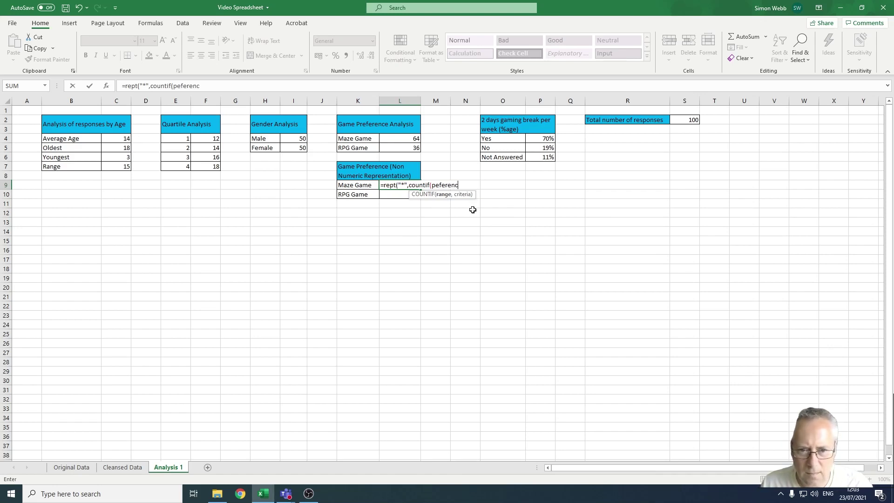
type("c")
key("BackSpace")
key("BackSpace")
key("BackSpace")
key("BackSpace")
key("BackSpace")
key("BackSpace")
key("BackSpace")
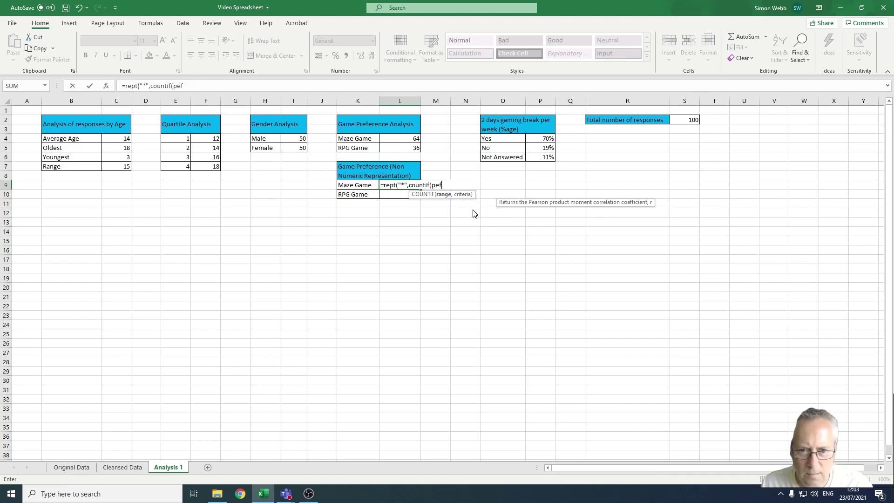
type("re")
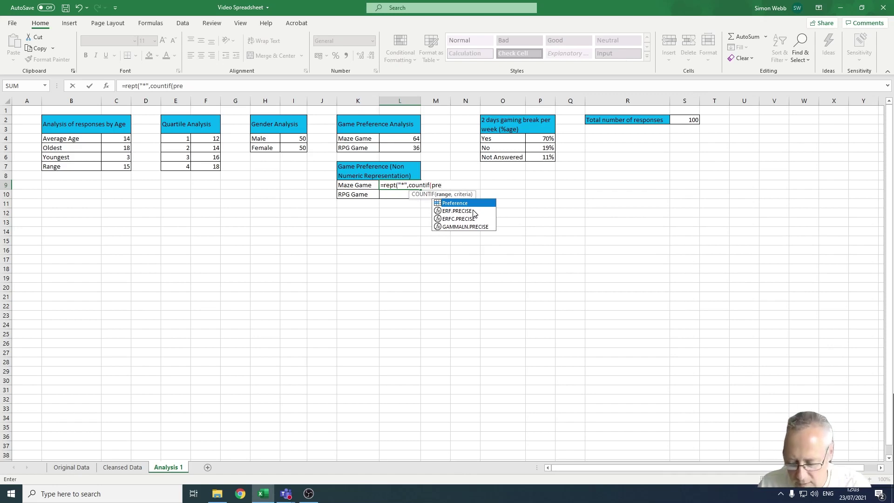
type("ference")
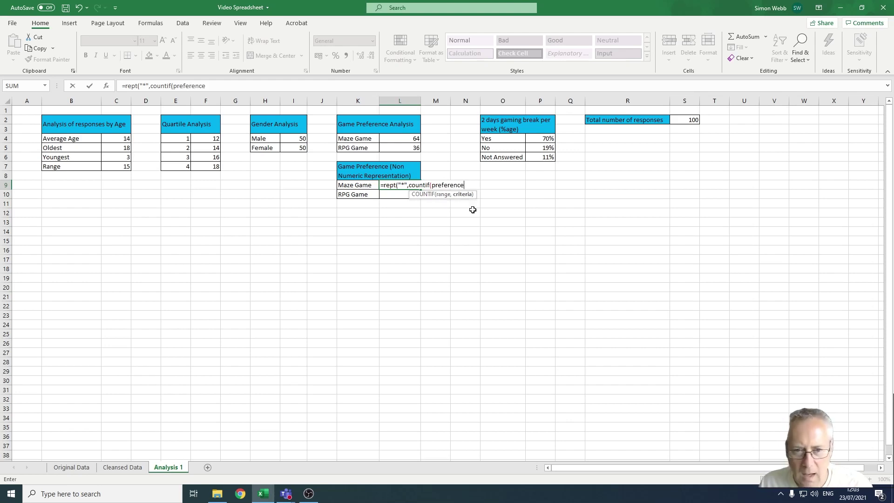
type(",")
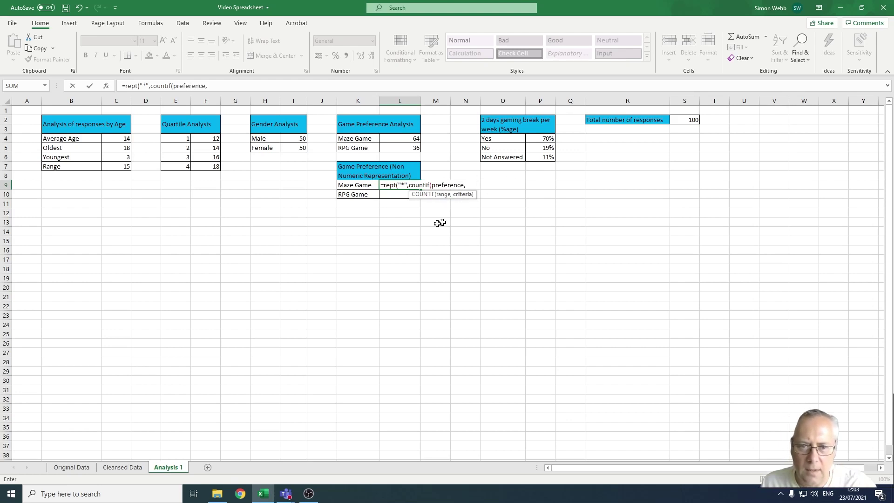
left_click(352, 138)
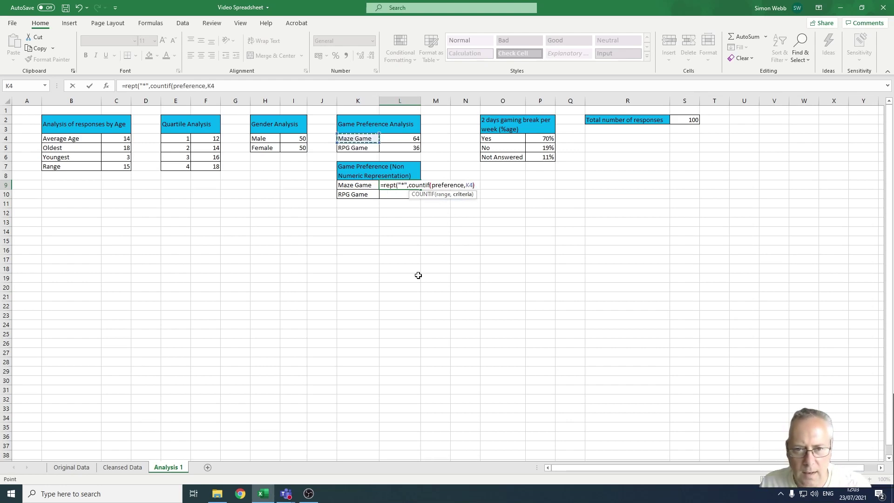
type(")")
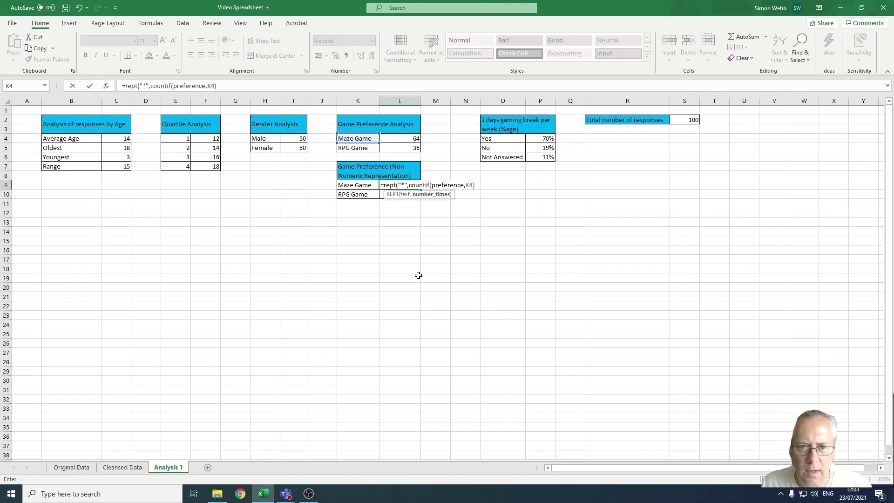
type(")")
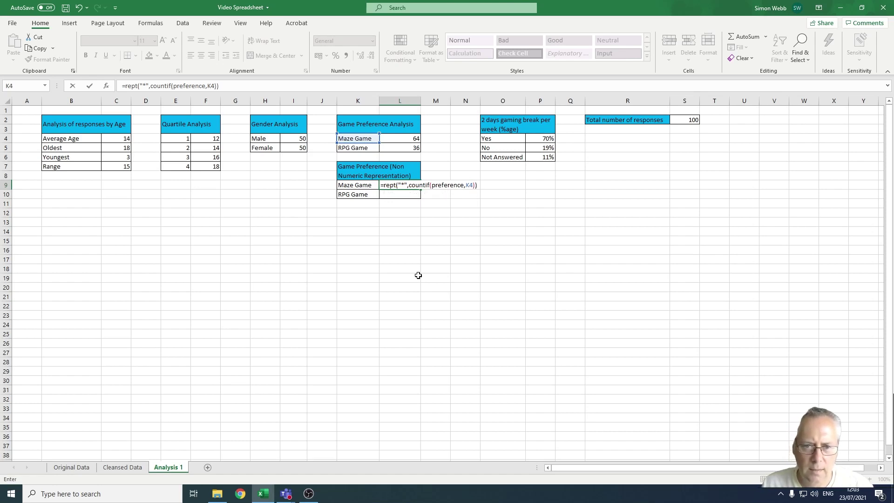
Step: Commit the L9 bar formula and fill it down to L10 for RPG Game
key("Return")
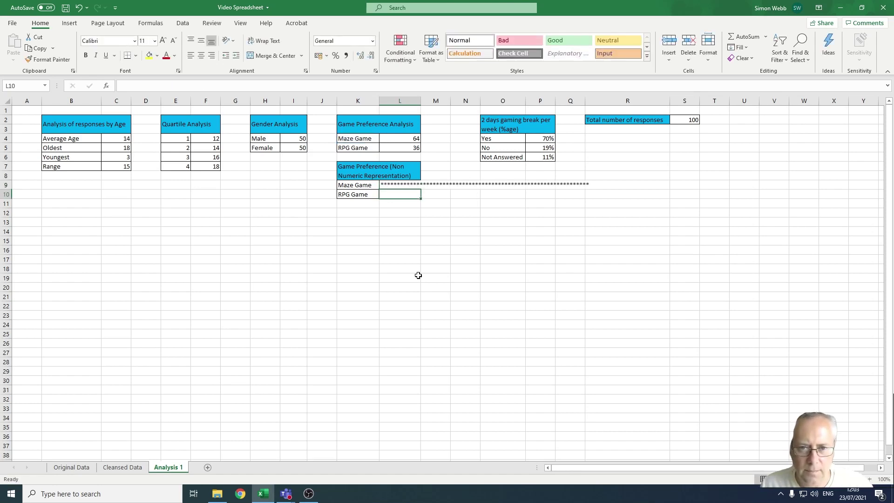
left_click(409, 184)
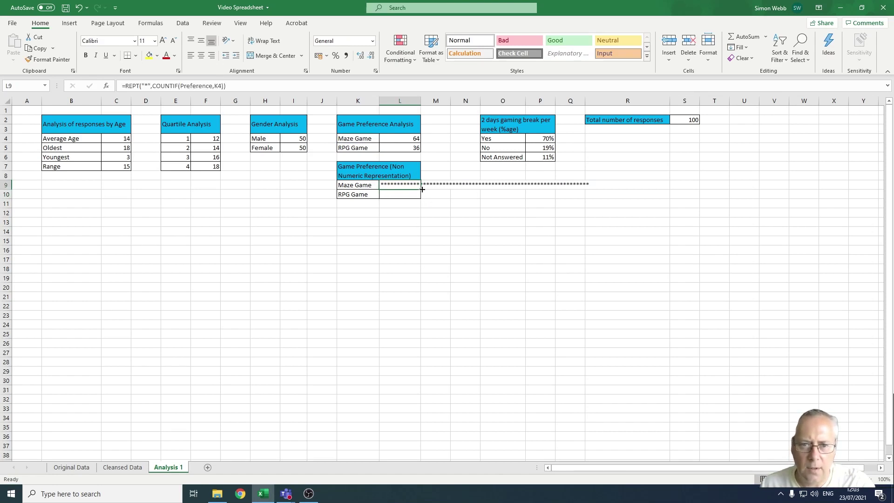
left_click_drag(421, 189, 421, 198)
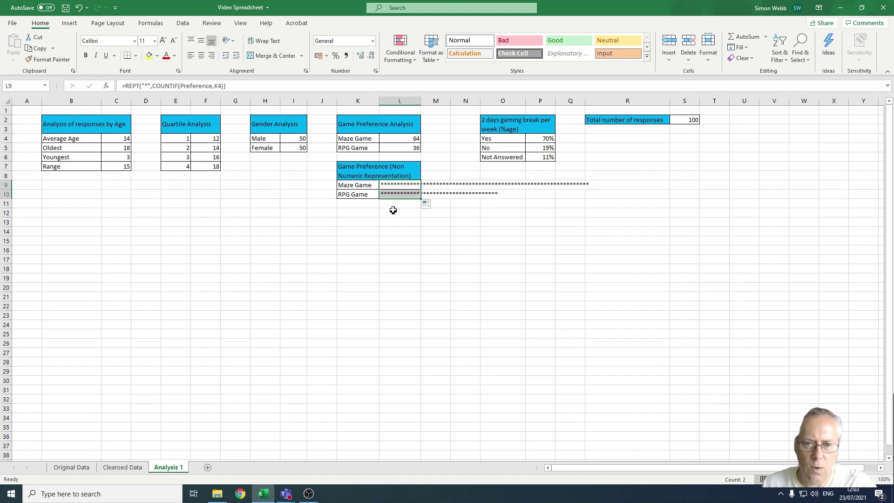
left_click(393, 183)
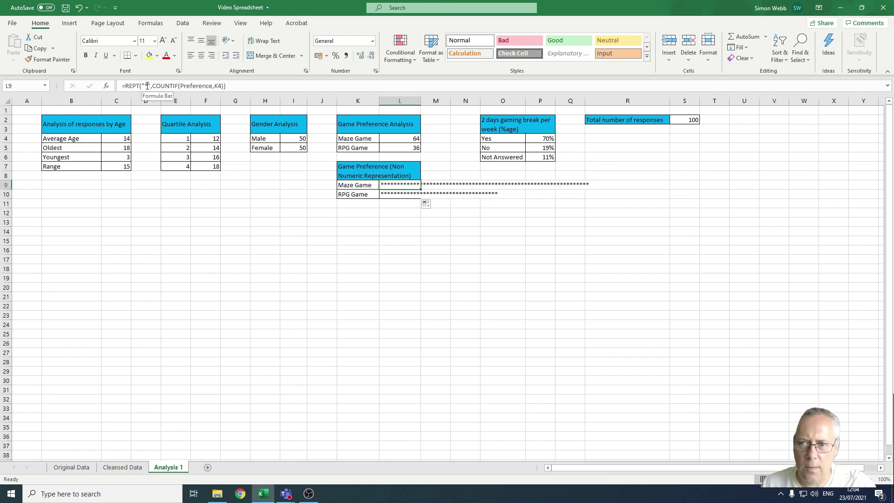
Step: Change the Maze Game bar in L9 to repeat "|" instead of "*"
left_click(147, 85)
key("BackSpace")
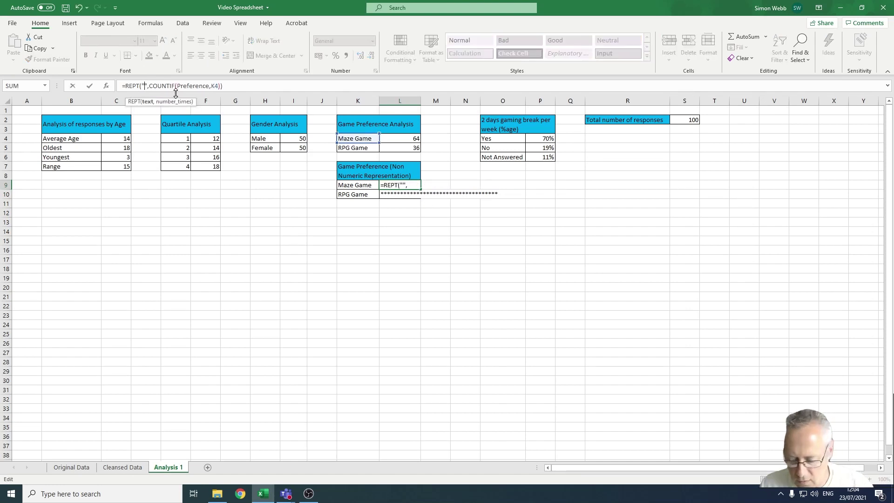
type("|")
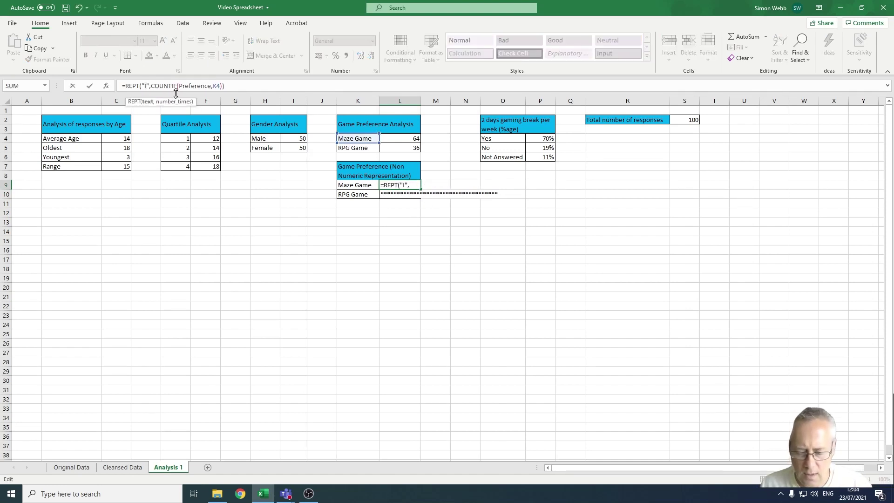
key("Return")
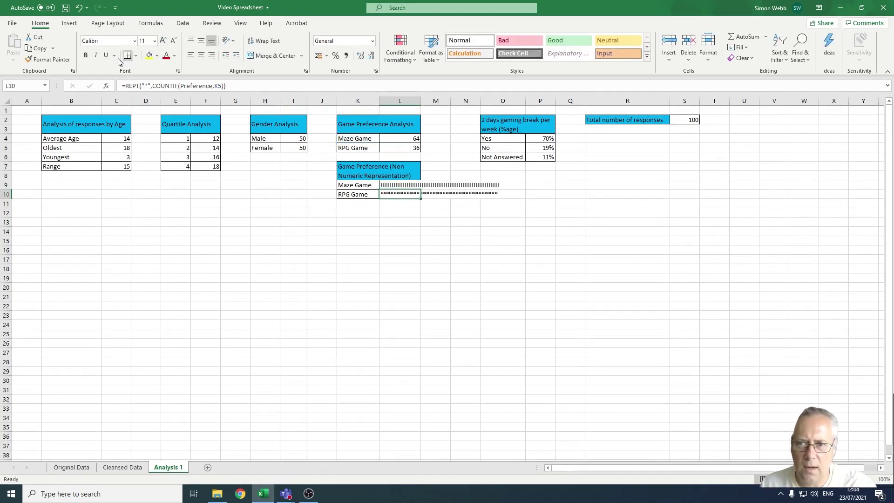
Step: Change the RPG Game bar in L10 to repeat "|" instead of "*"
left_click(145, 84)
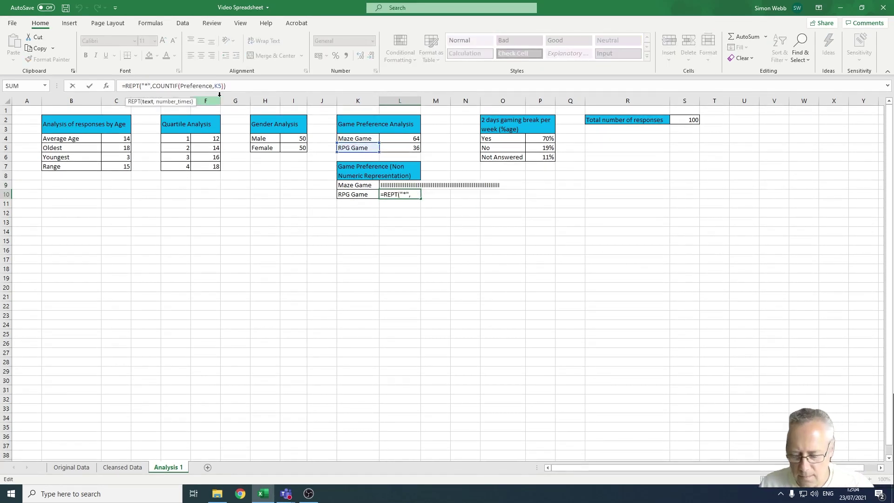
key("BackSpace")
type("|")
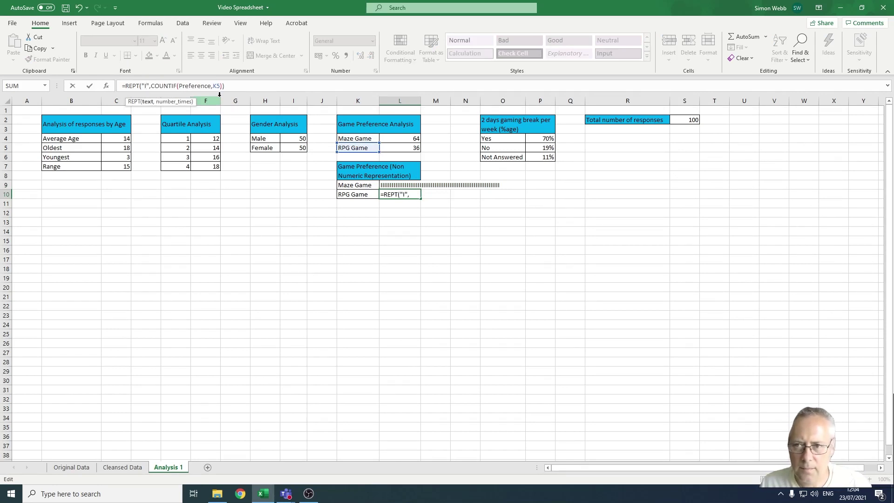
key("Return")
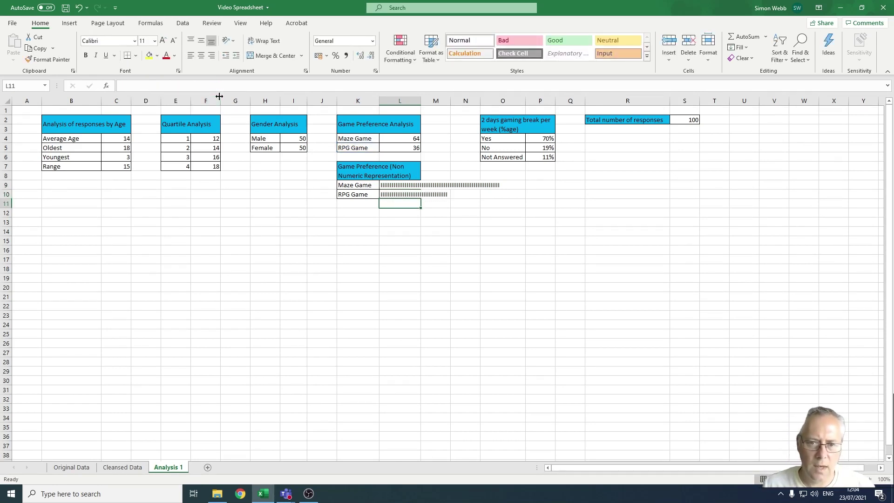